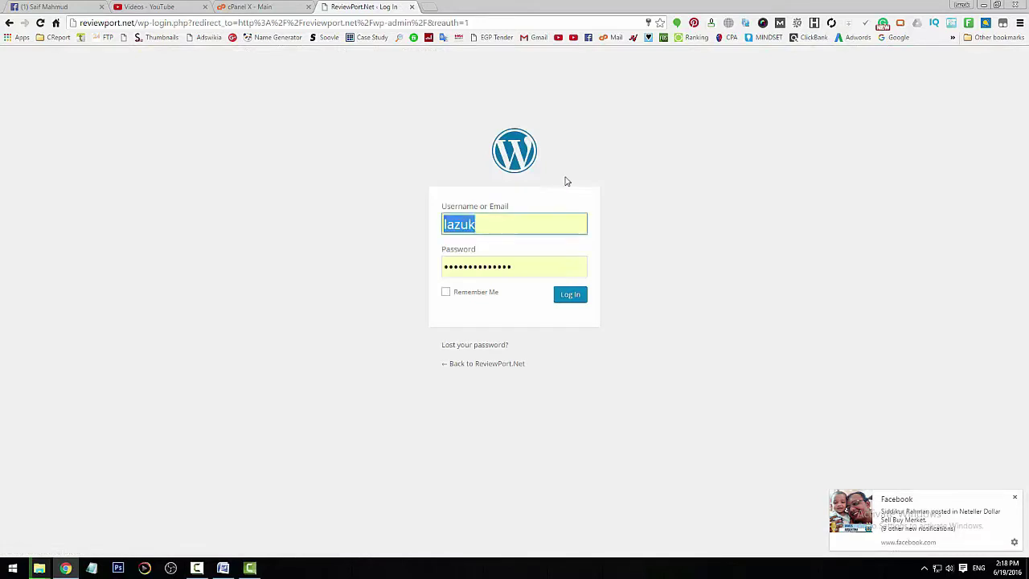
- Log in to the WordPress admin with the prefilled credentials and dismiss the welcome panel on the dashboard
left_click(571, 295)
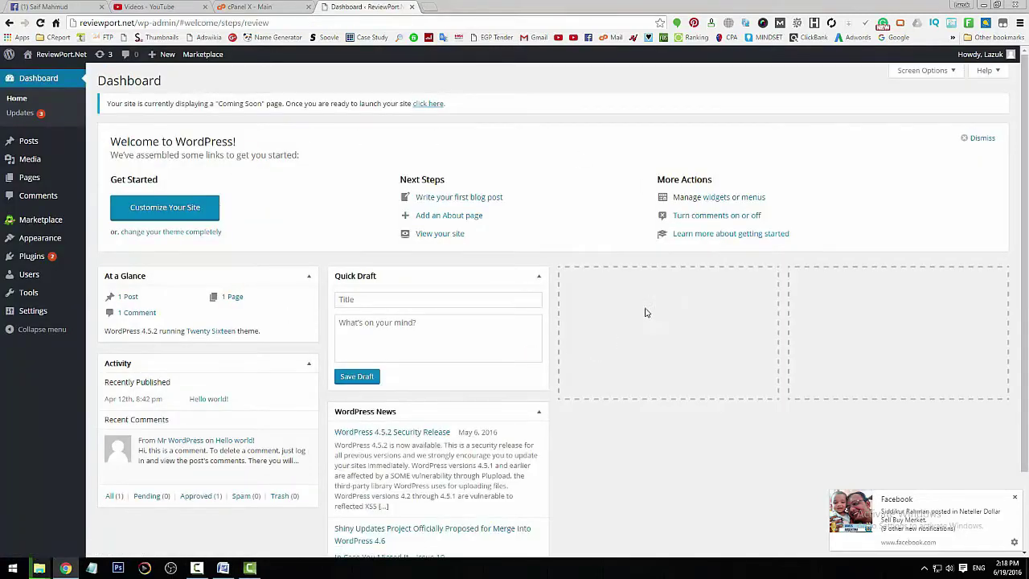
scroll(631, 324, "down", 1)
scroll(632, 324, "up", 1)
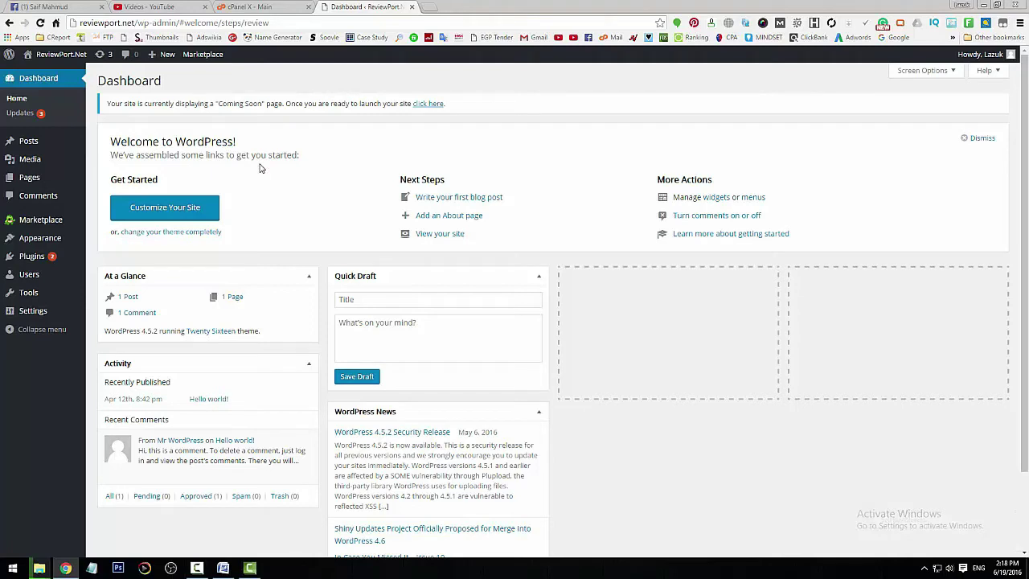
left_click(982, 139)
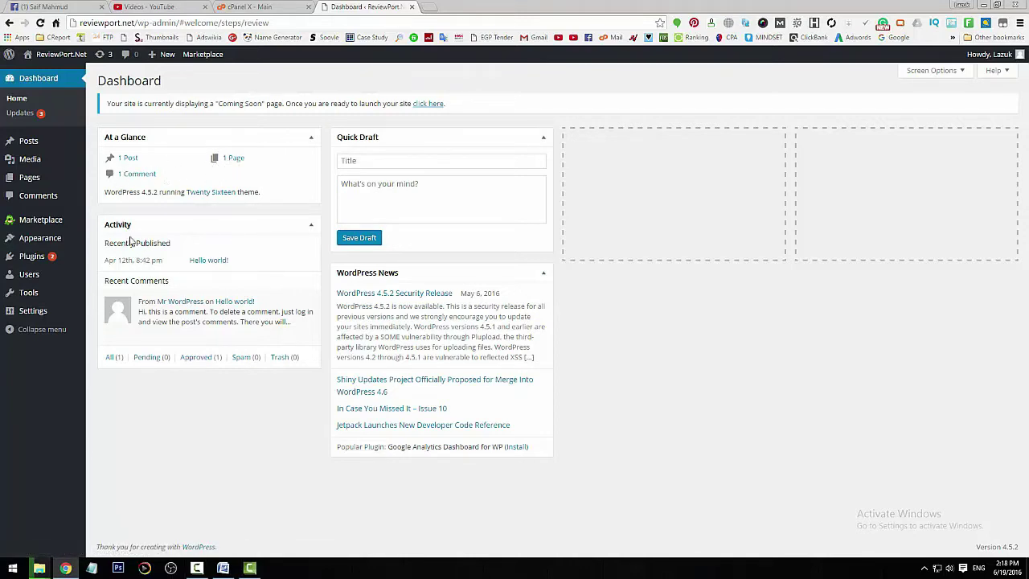
- Hide the WordPress News box from the dashboard through the screen options
mouse_move(146, 311)
left_click(924, 72)
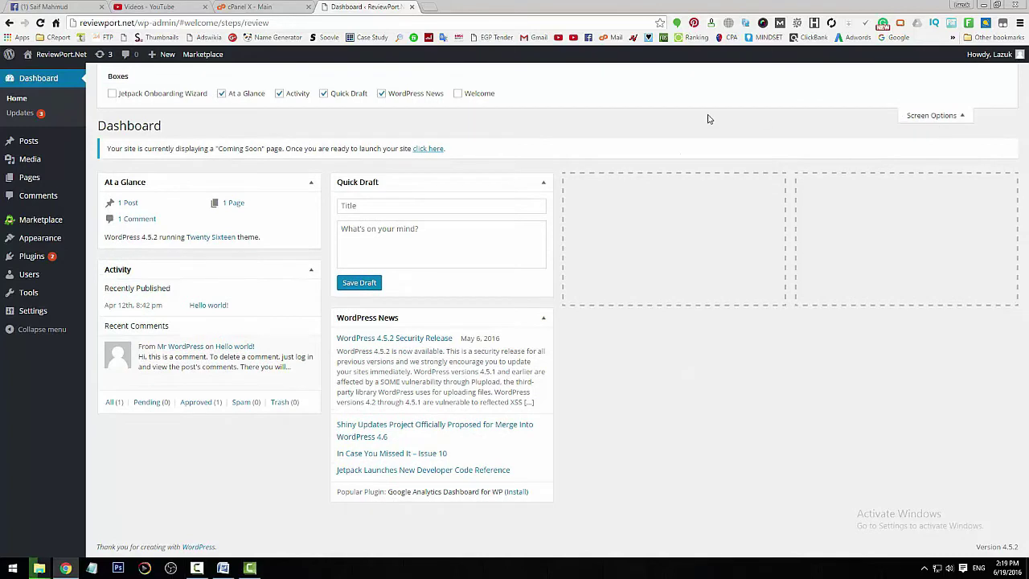
left_click(381, 95)
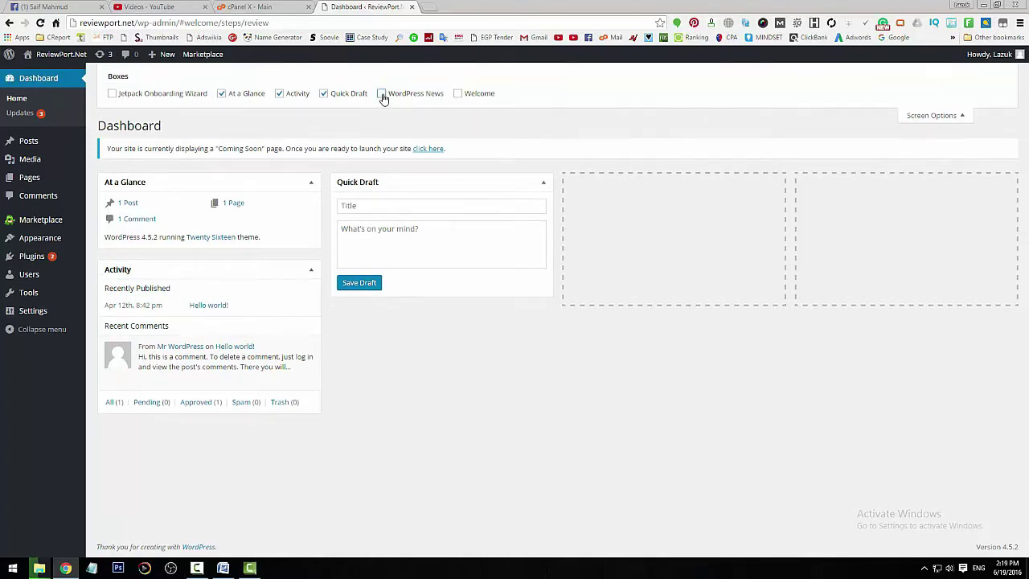
left_click(916, 116)
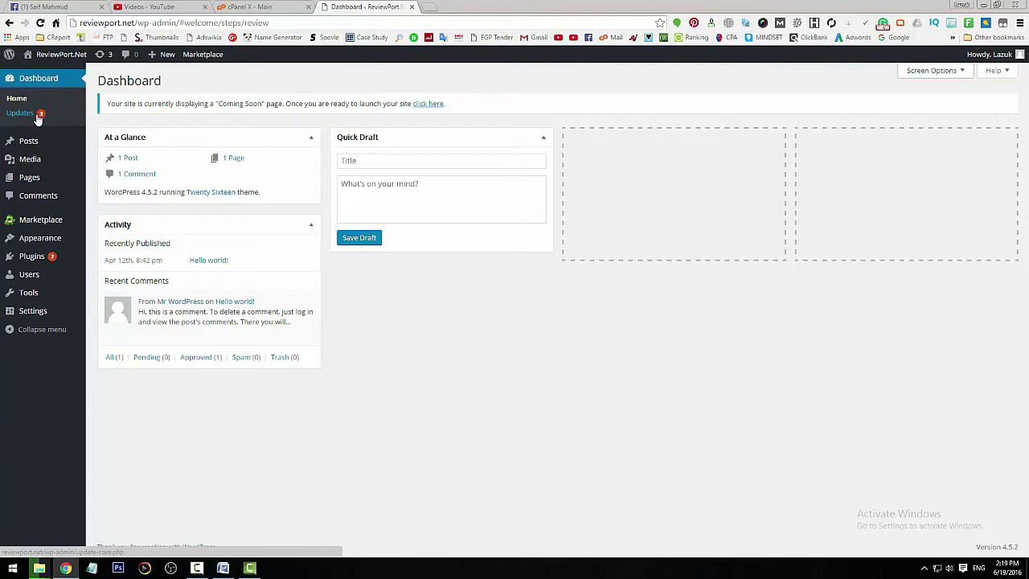
- Open the WordPress Updates page and select all listed plugins (Akismet, Jetpack) and the Twenty Sixteen theme for updating
left_click(22, 116)
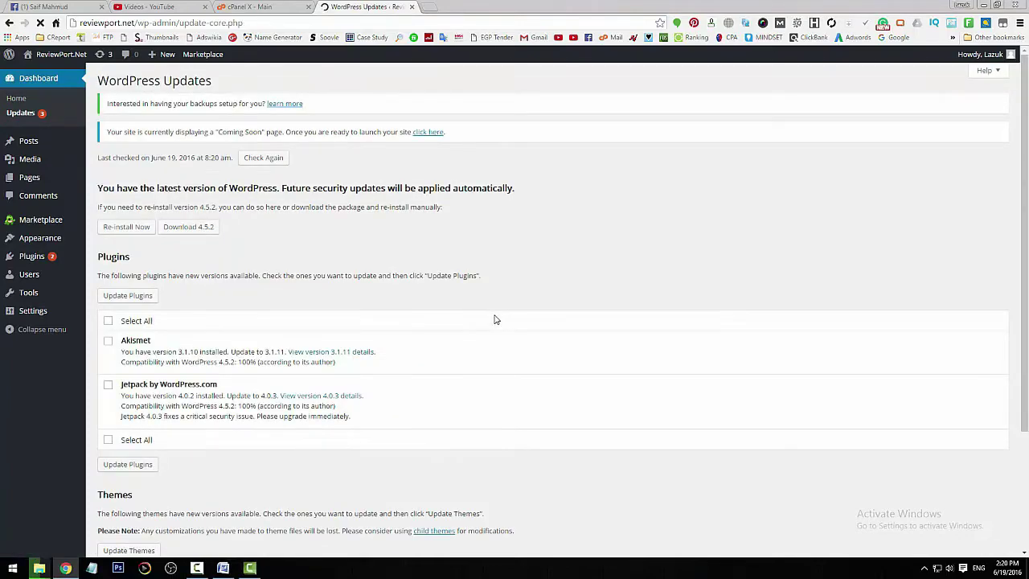
scroll(705, 335, "down", 1)
scroll(707, 335, "up", 1)
scroll(707, 335, "down", 2)
scroll(707, 335, "up", 2)
scroll(582, 393, "down", 3)
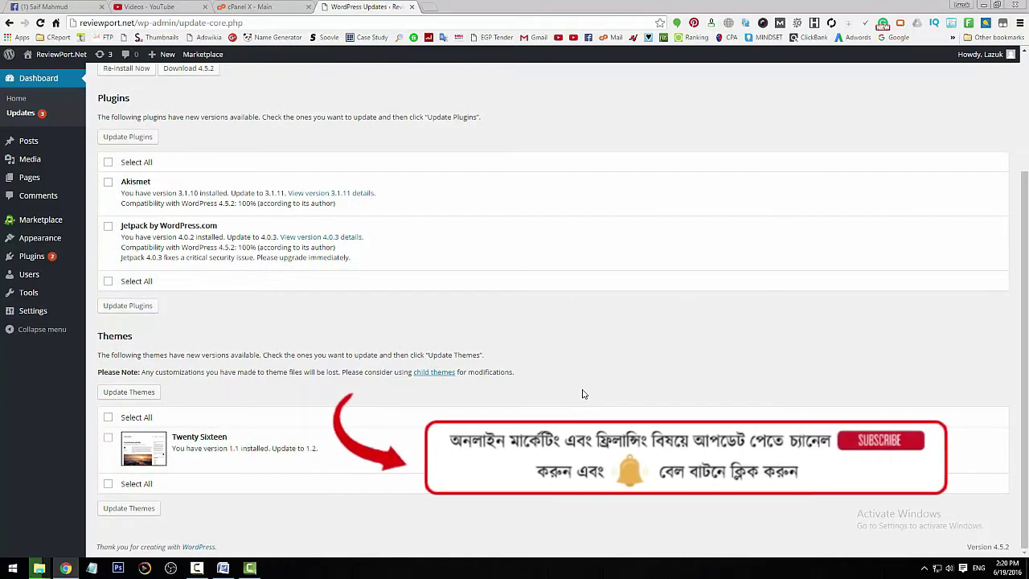
scroll(583, 394, "up", 2)
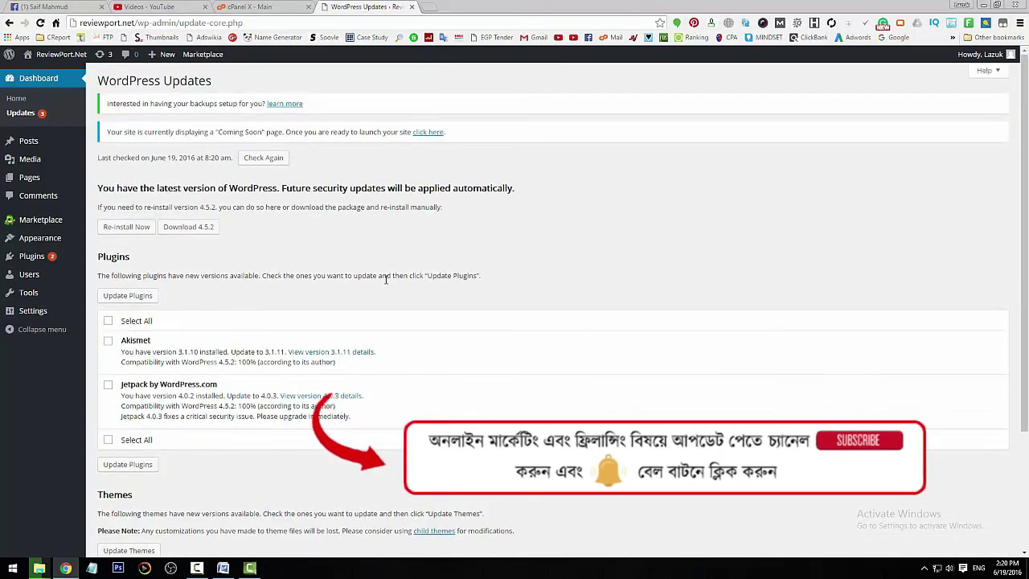
scroll(110, 217, "down", 2)
left_click(109, 214)
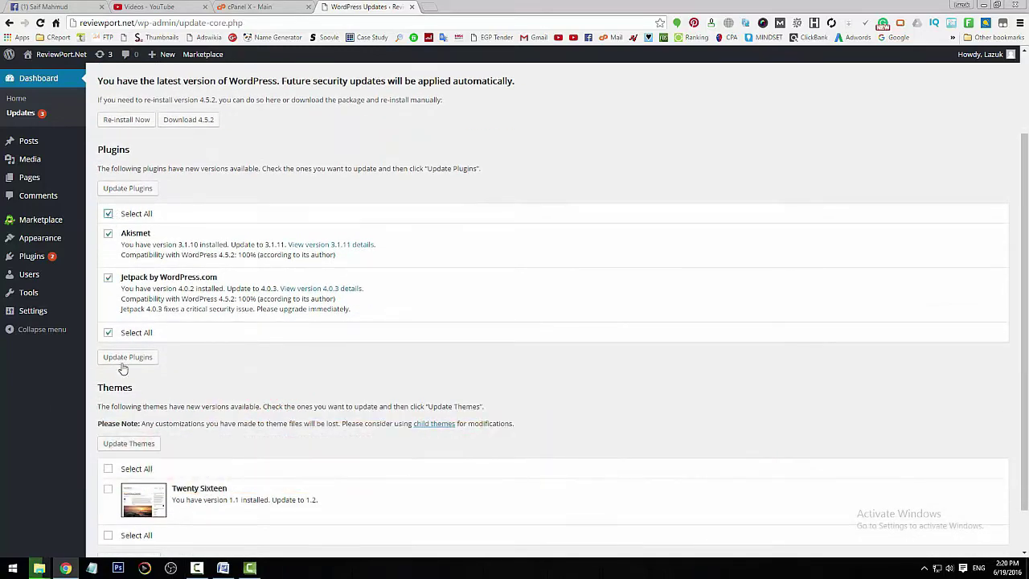
scroll(147, 369, "down", 1)
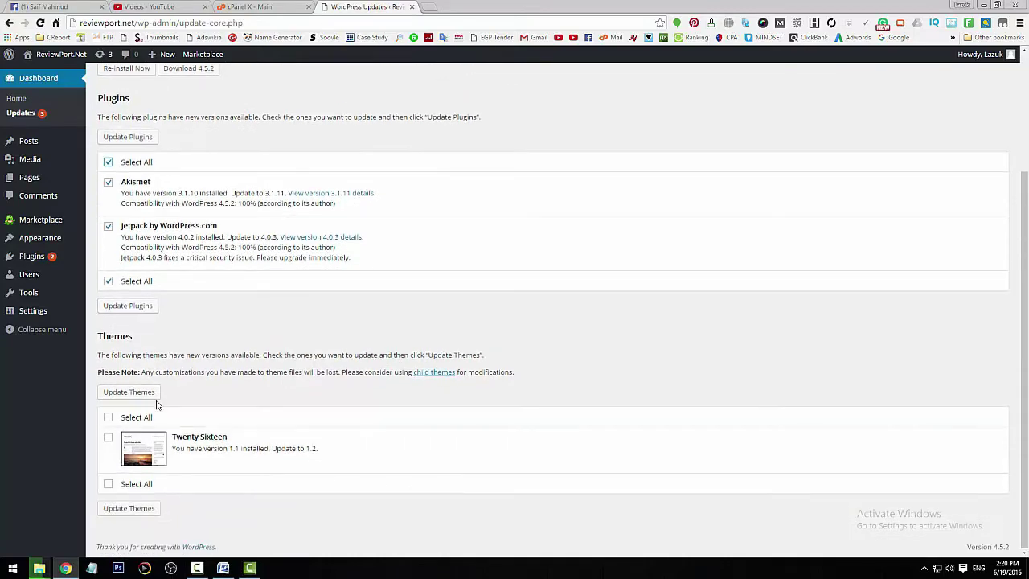
left_click(108, 418)
left_click(126, 513)
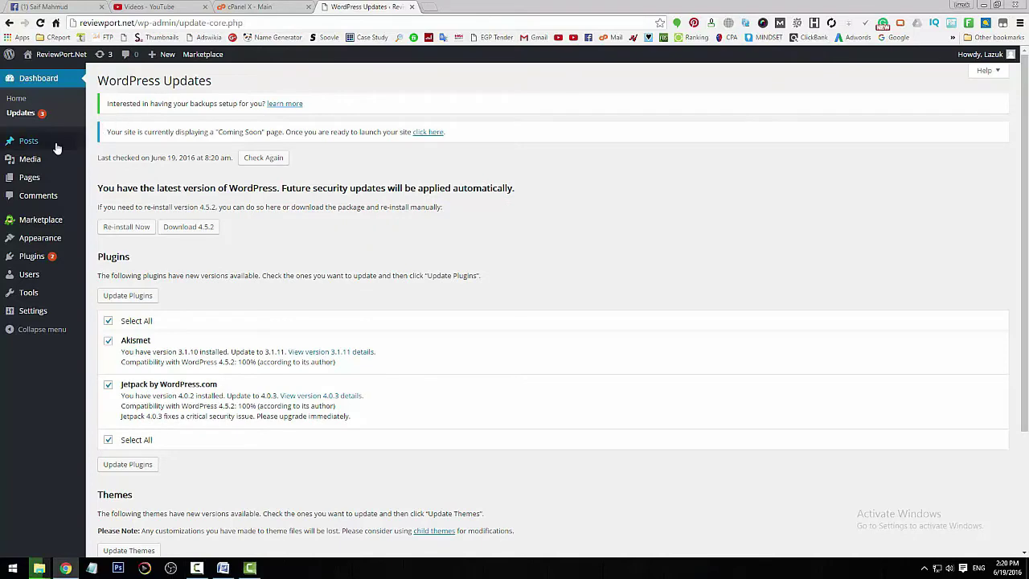
- Examine the admin menu entries from Posts, Media, Pages and Comments through Appearance, Plugins, Users, Tools and Settings
mouse_move(45, 144)
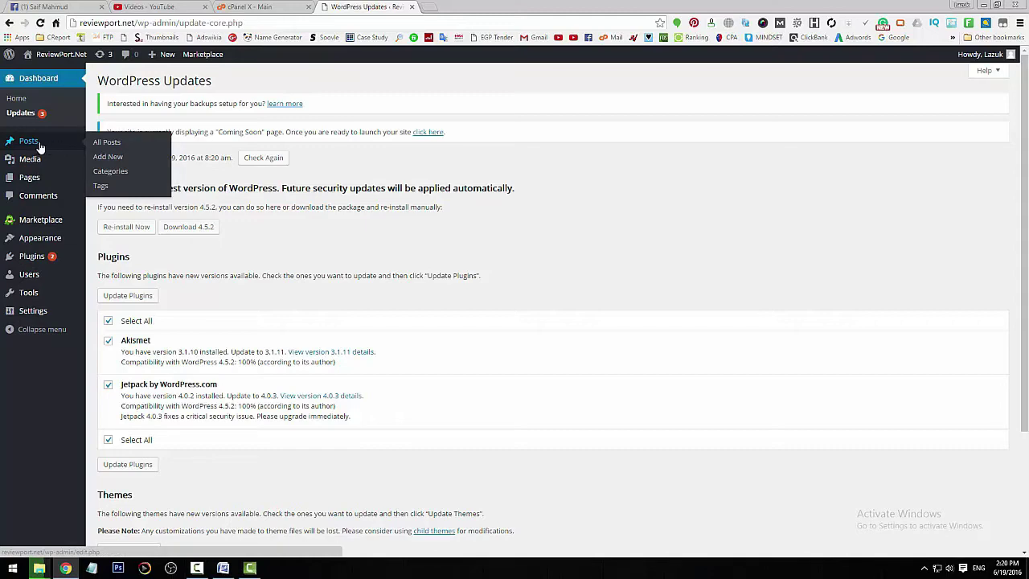
mouse_move(42, 165)
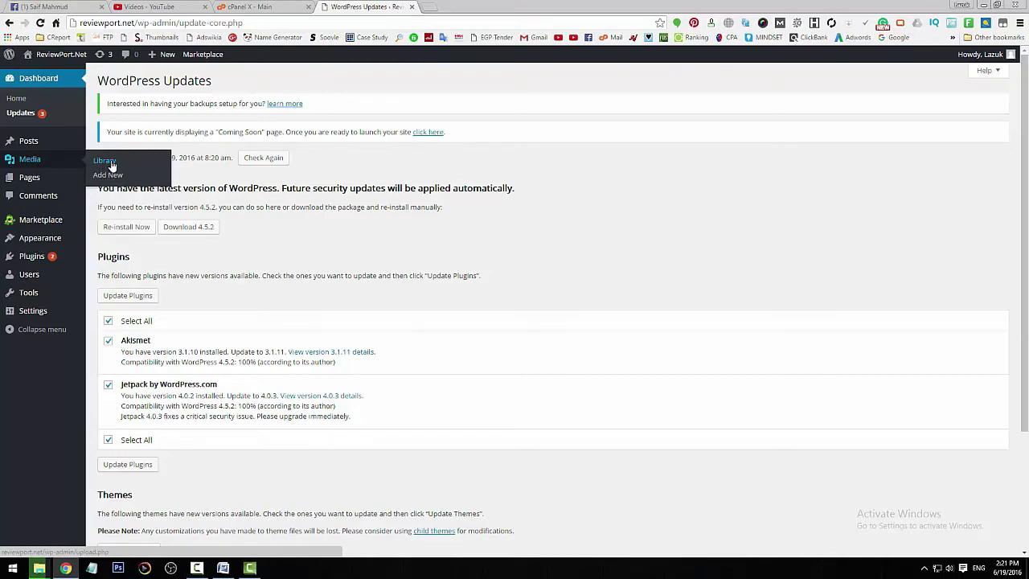
mouse_move(34, 183)
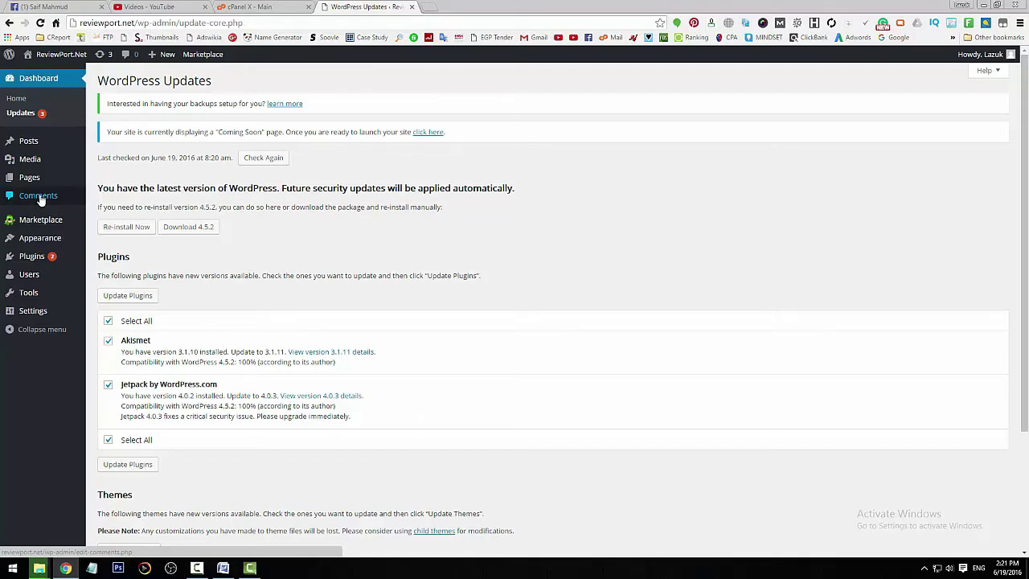
mouse_move(43, 225)
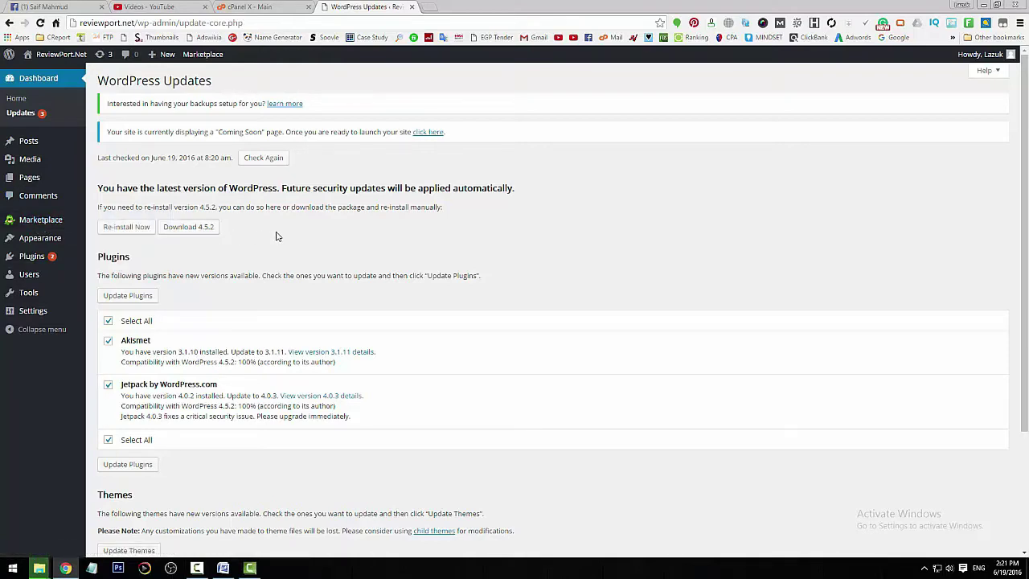
mouse_move(36, 225)
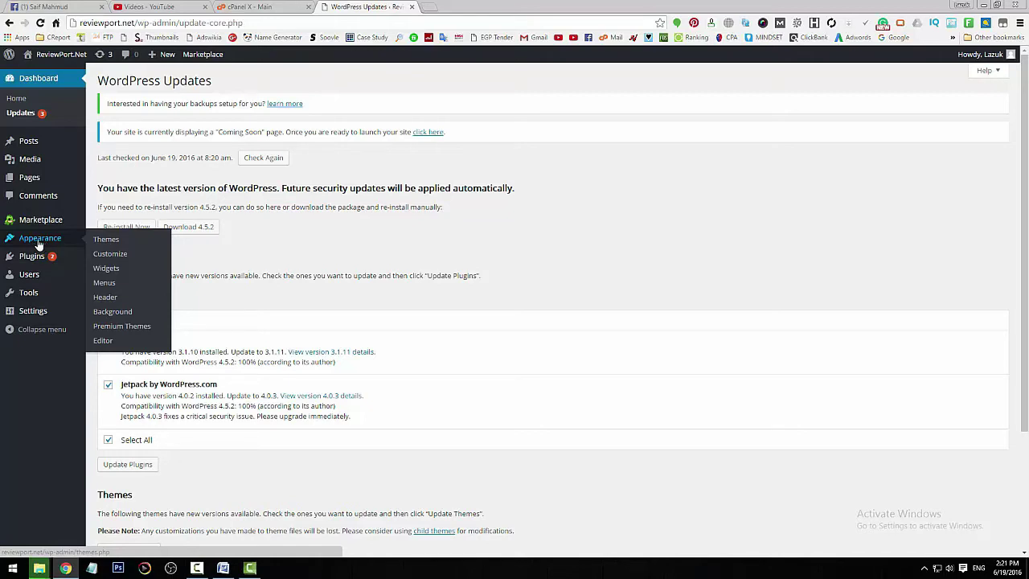
mouse_move(28, 258)
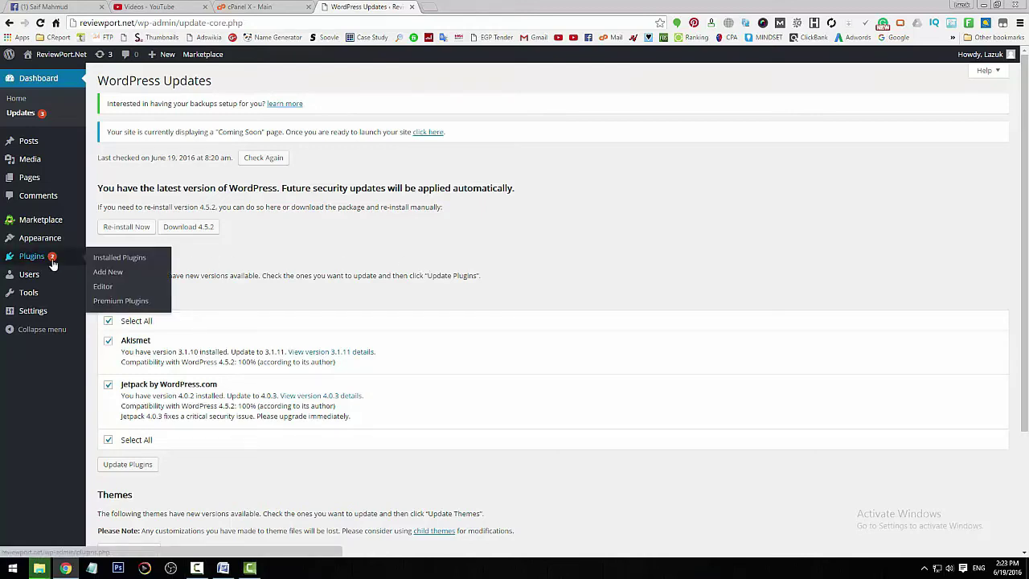
mouse_move(39, 278)
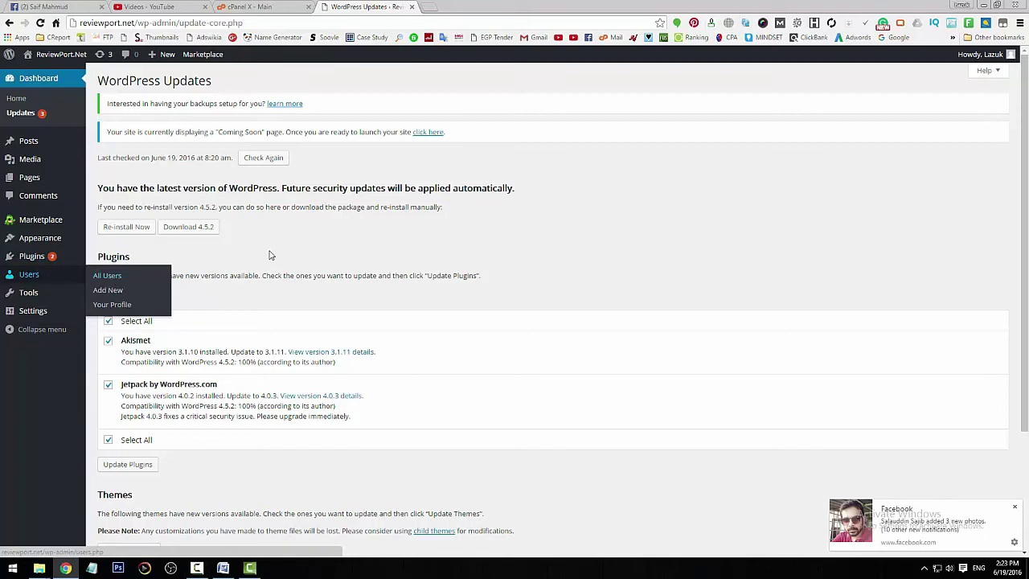
mouse_move(37, 300)
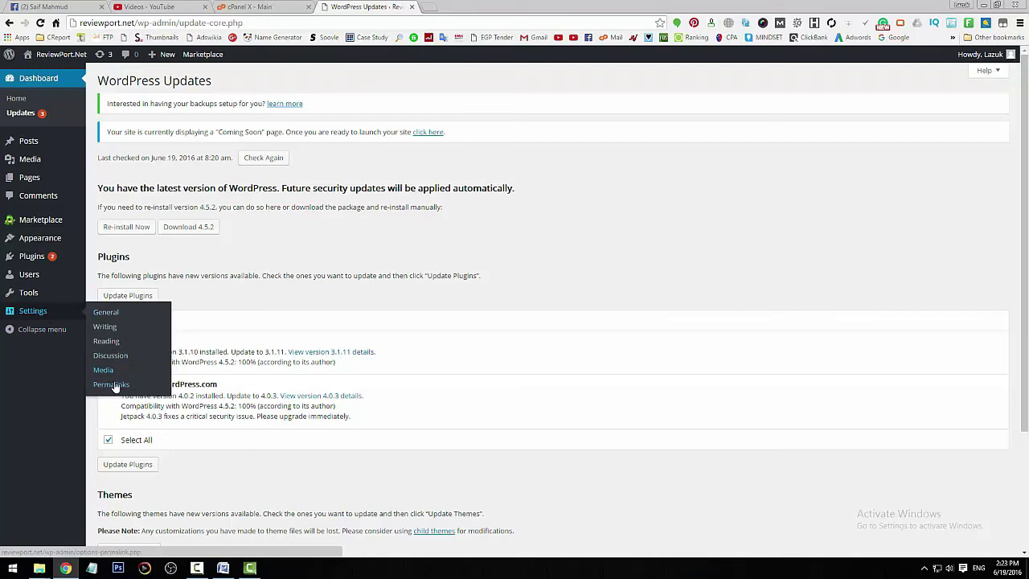
- Collapse the admin navigation menu and expand it again
left_click(9, 333)
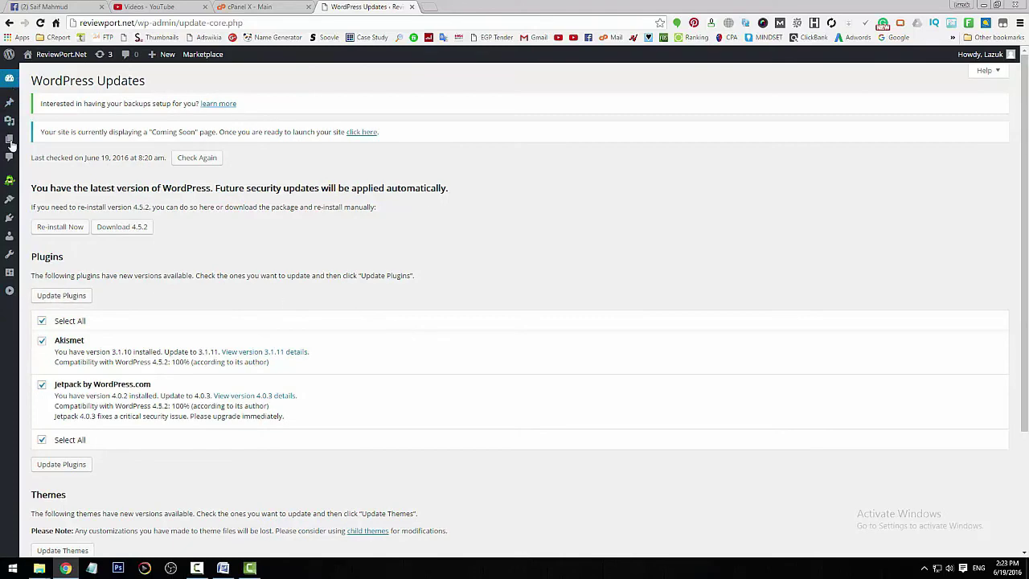
left_click(9, 294)
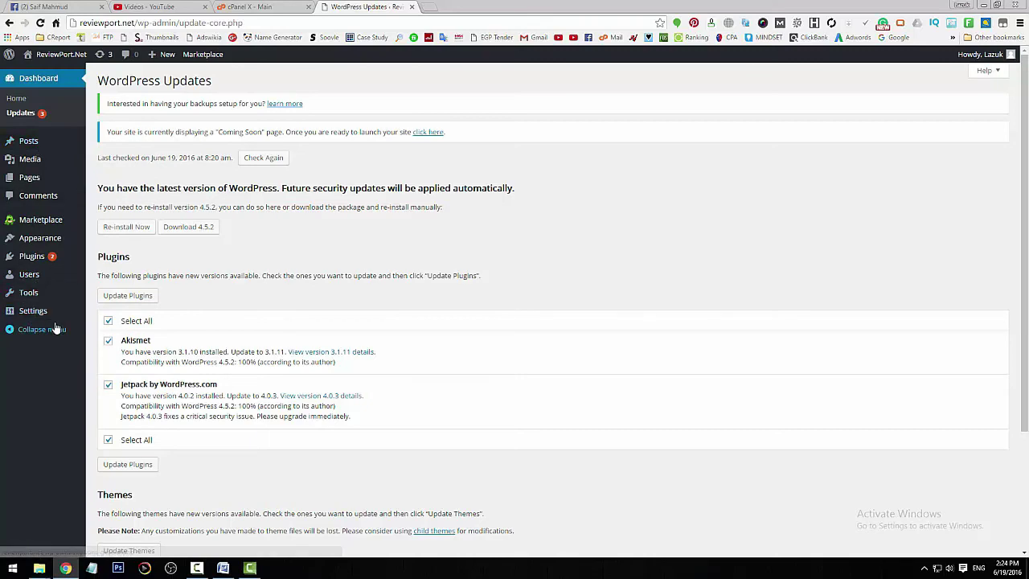
scroll(680, 265, "down", 2)
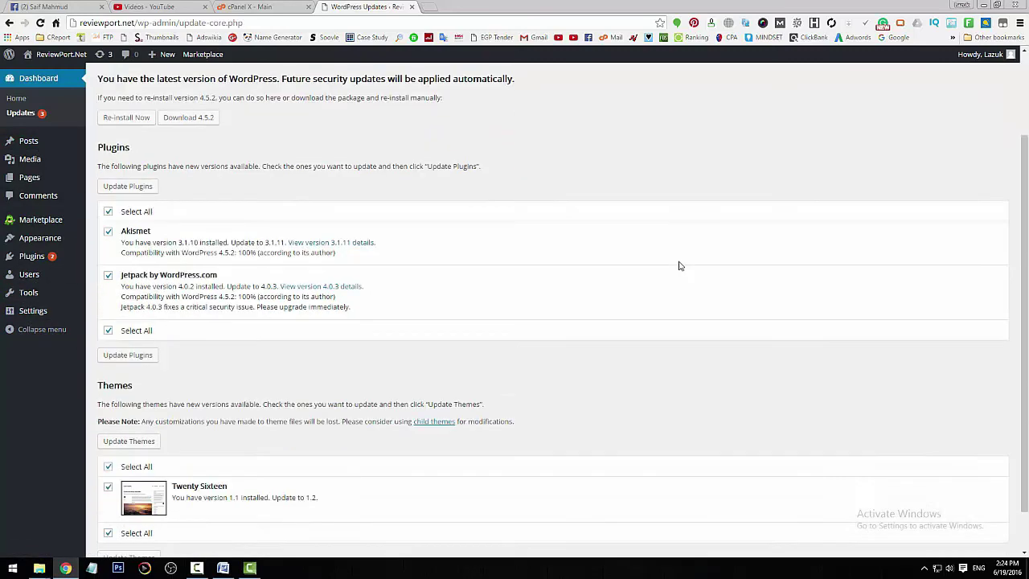
scroll(680, 266, "up", 2)
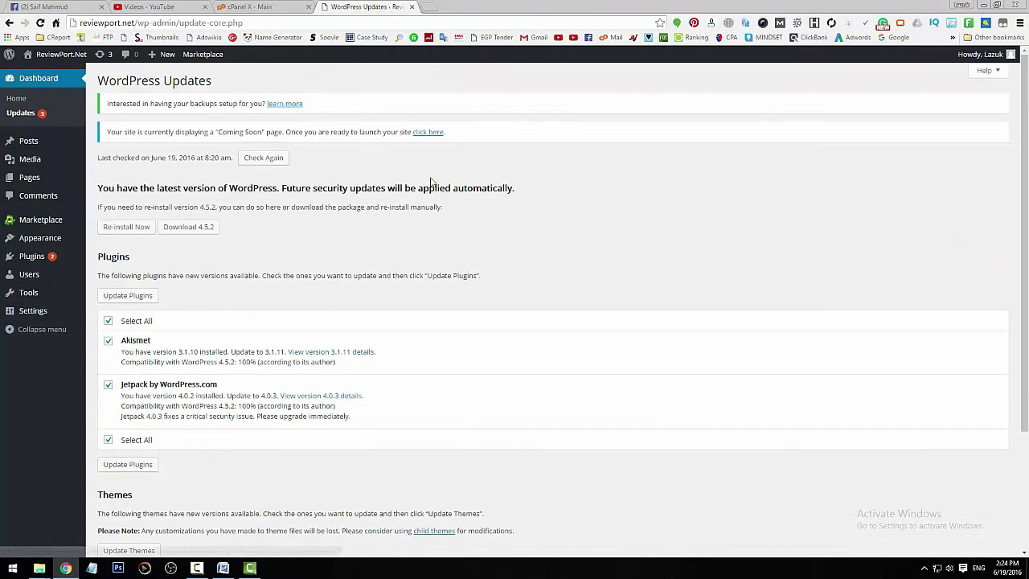
- Open the live ReviewPort.Net site in a new tab, review its front page, and return to the WordPress Updates page
mouse_move(36, 55)
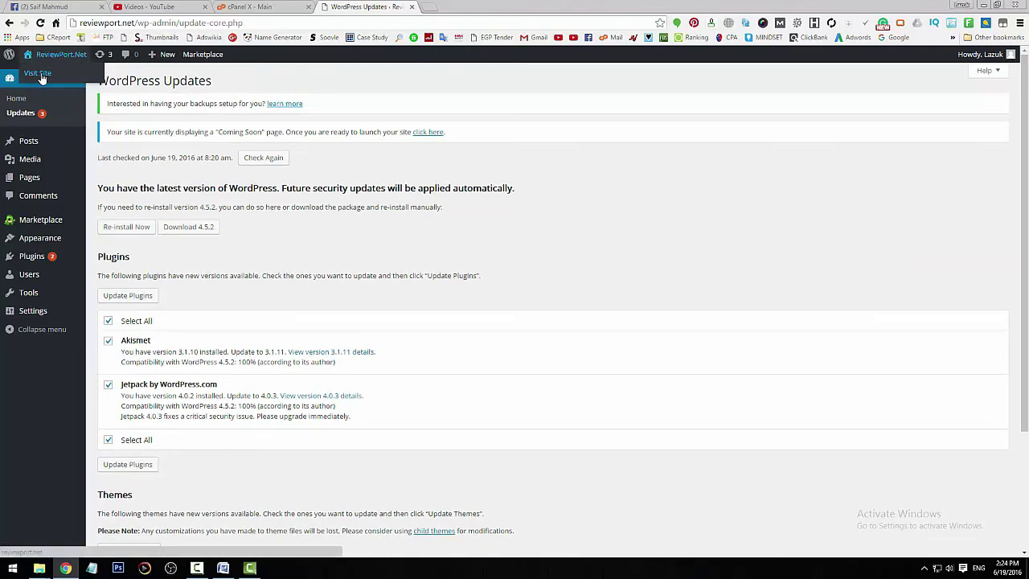
right_click(42, 78)
left_click(81, 81)
left_click(454, 7)
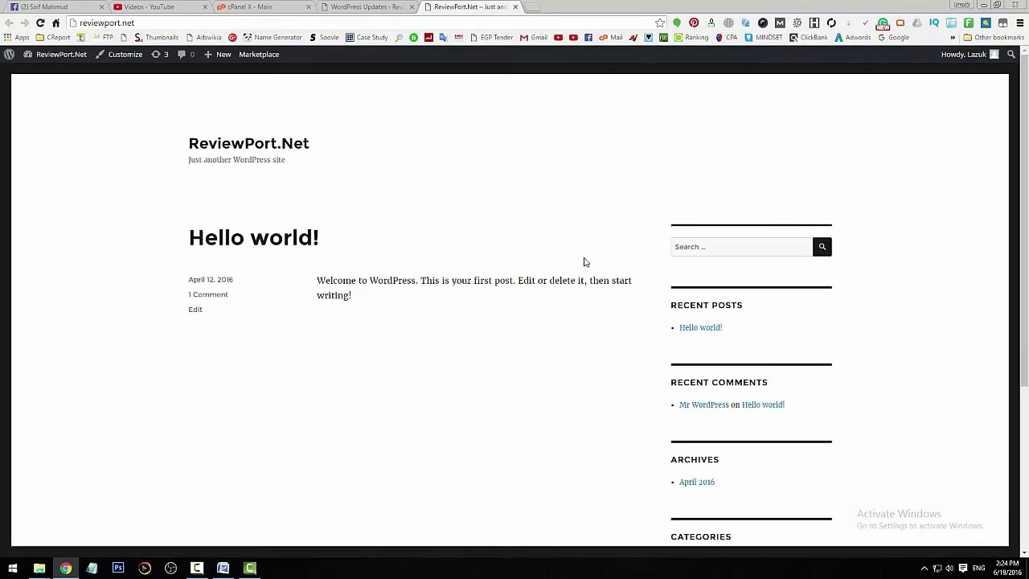
scroll(591, 265, "down", 3)
scroll(593, 266, "up", 3)
left_click(366, 6)
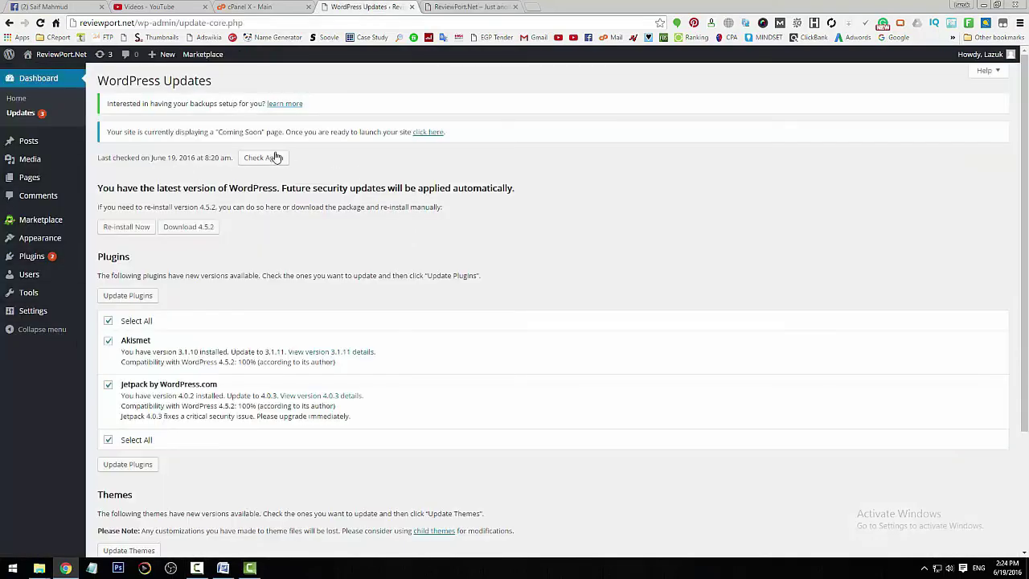
left_click(472, 7)
left_click(369, 8)
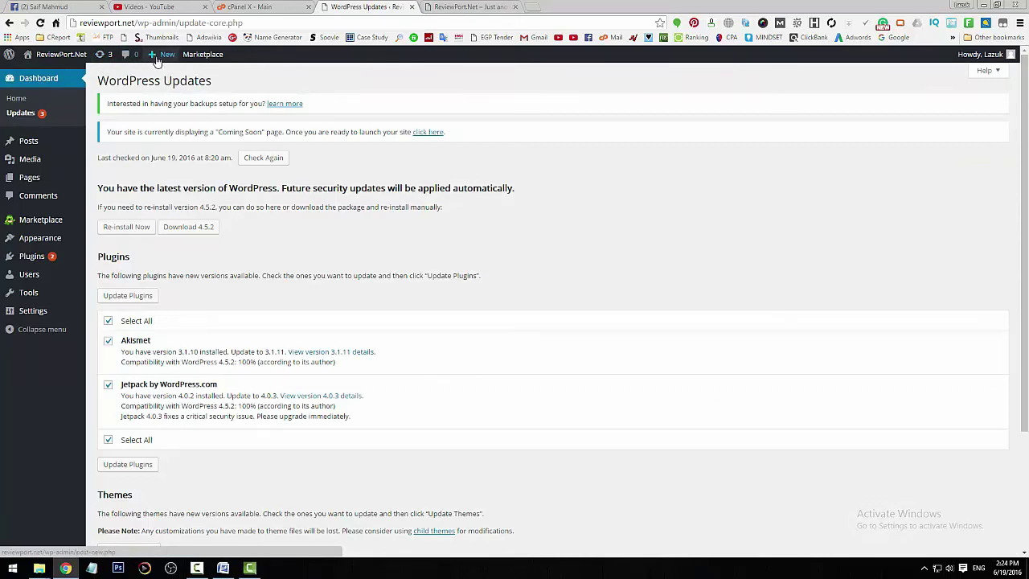
- Examine the options for creating new content, the Marketplace entries and the account menu of the admin bar
mouse_move(157, 62)
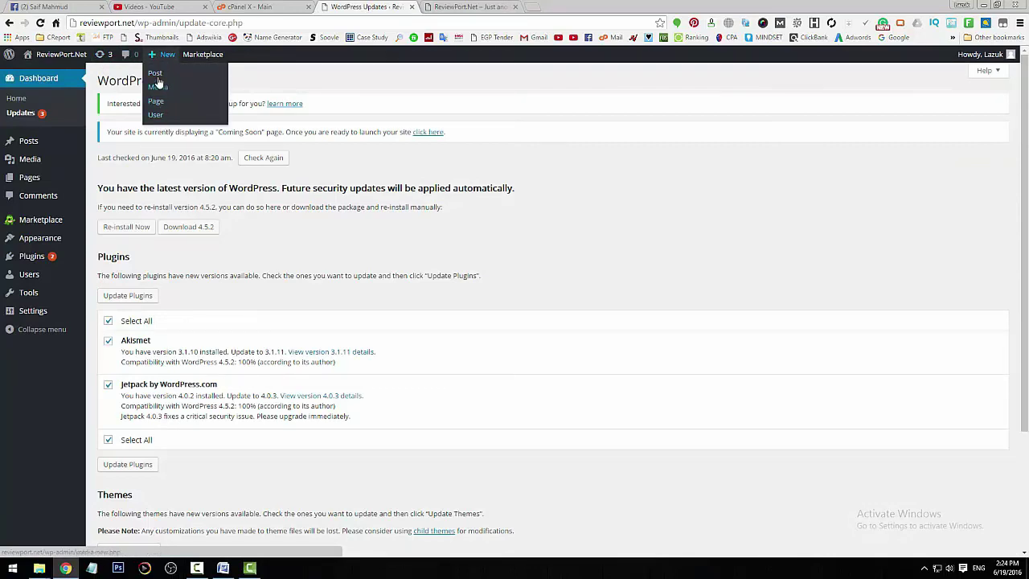
mouse_move(206, 61)
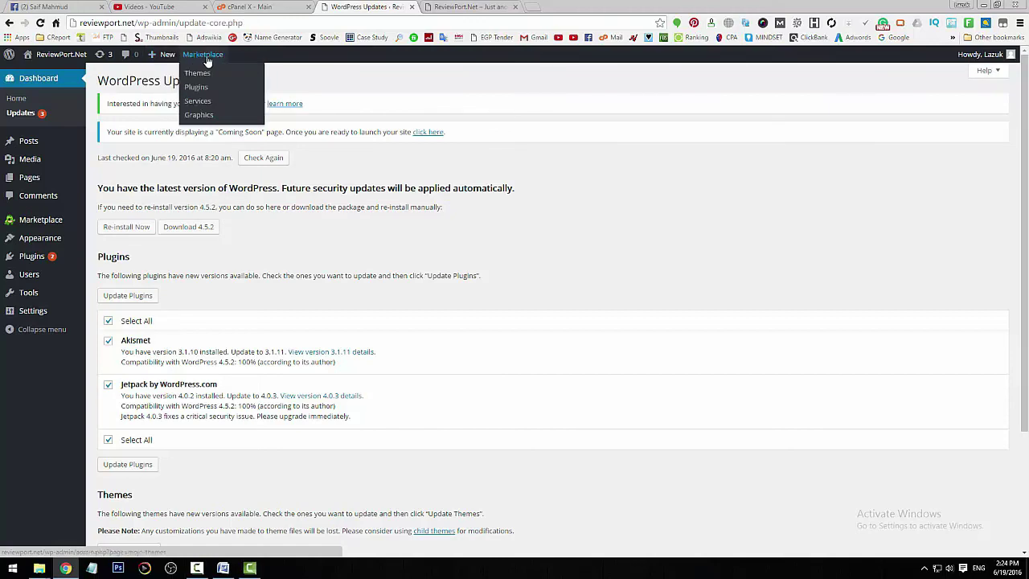
mouse_move(57, 225)
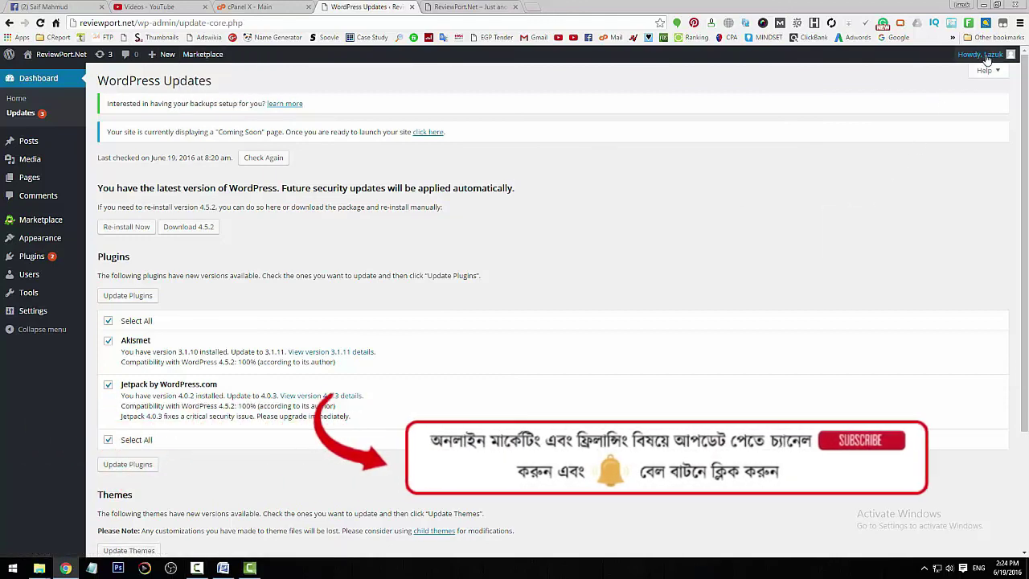
mouse_move(966, 68)
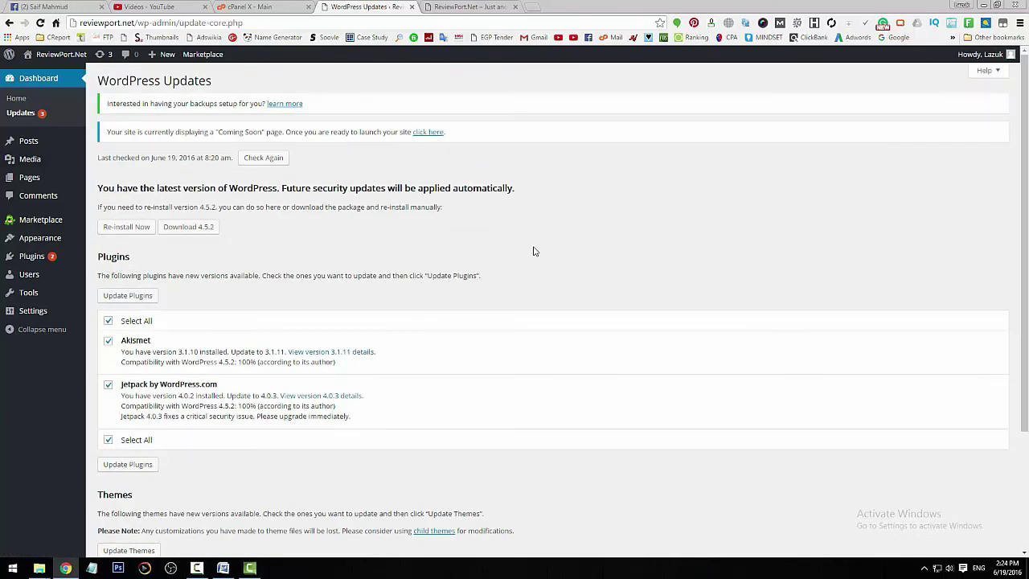
scroll(533, 258, "down", 2)
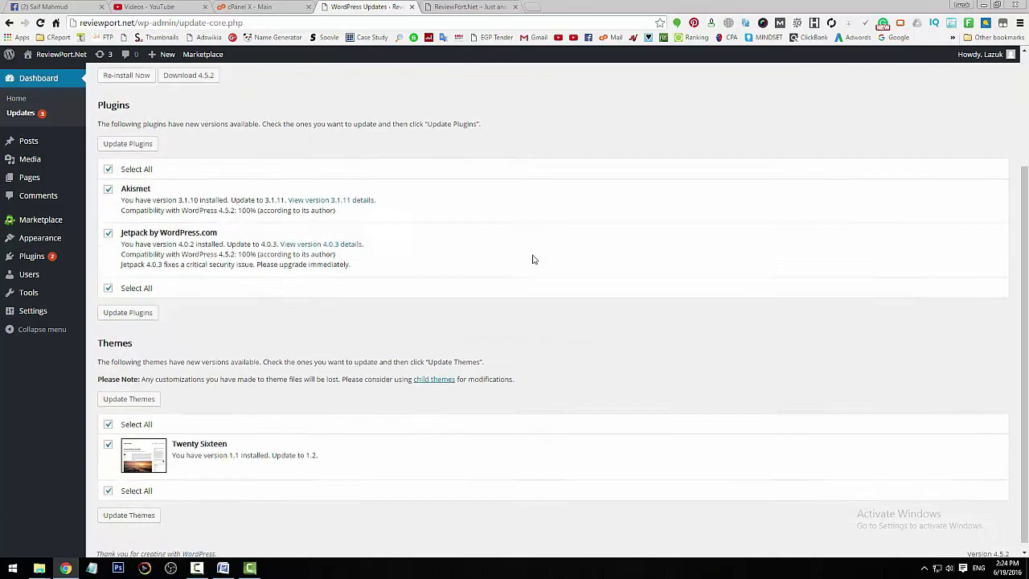
scroll(493, 216, "up", 2)
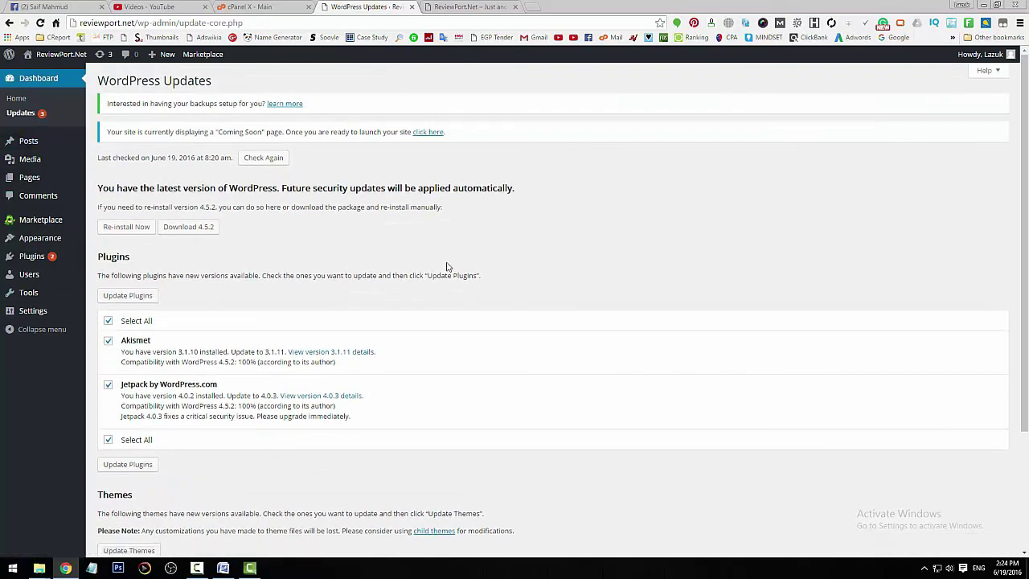
scroll(525, 255, "down", 2)
scroll(528, 249, "up", 2)
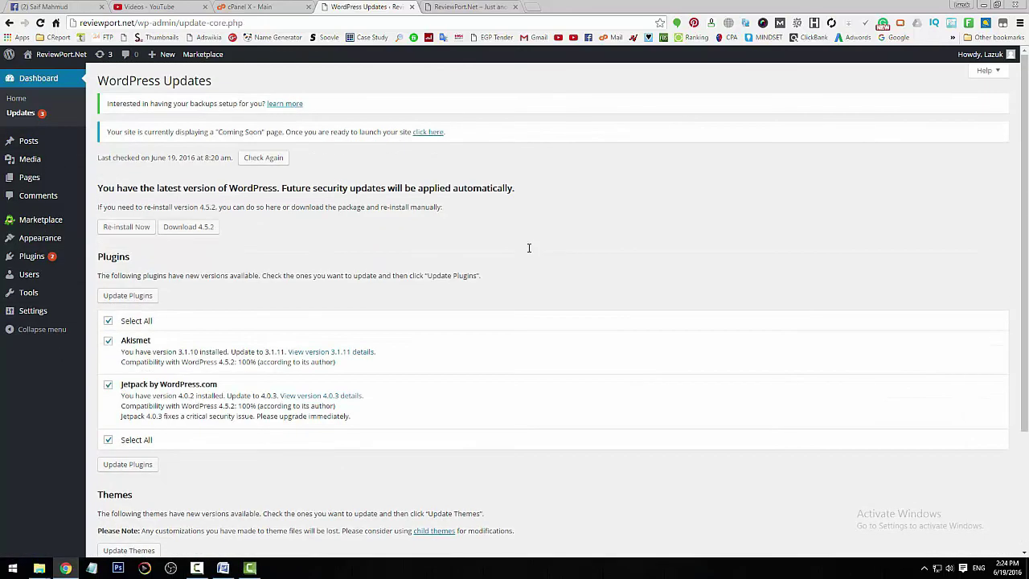